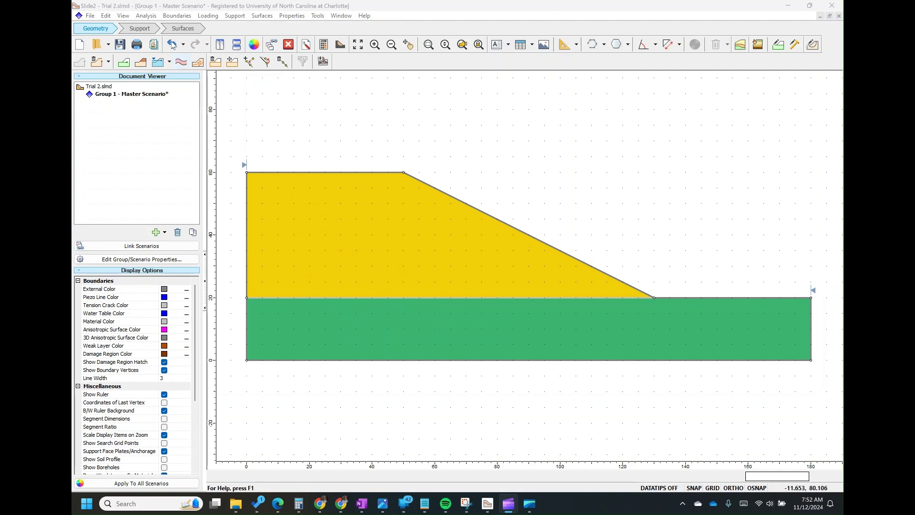
Set the project's groundwater method to Steady State FEA in the project settings
click(146, 16)
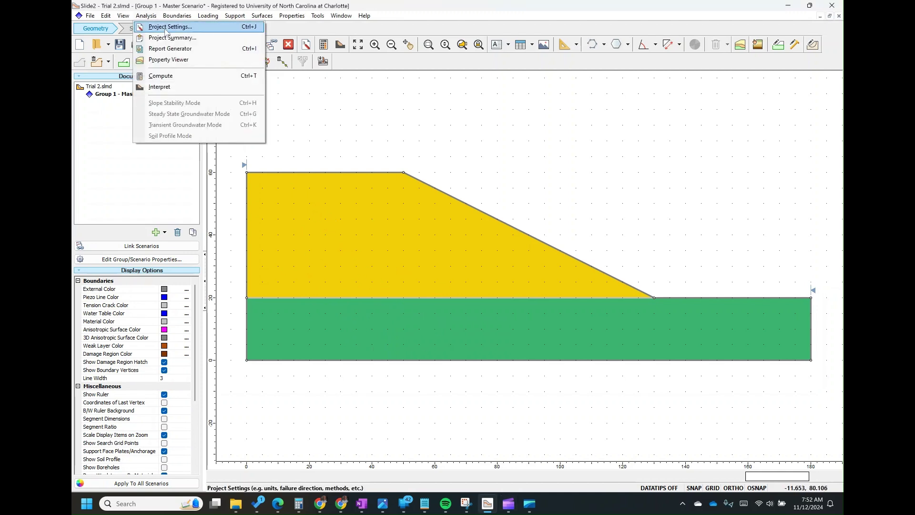
click(296, 210)
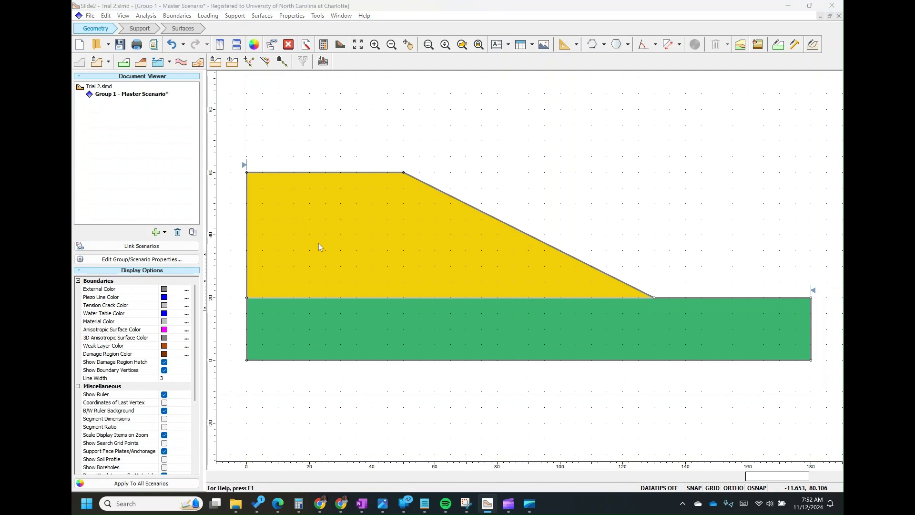
click(353, 184)
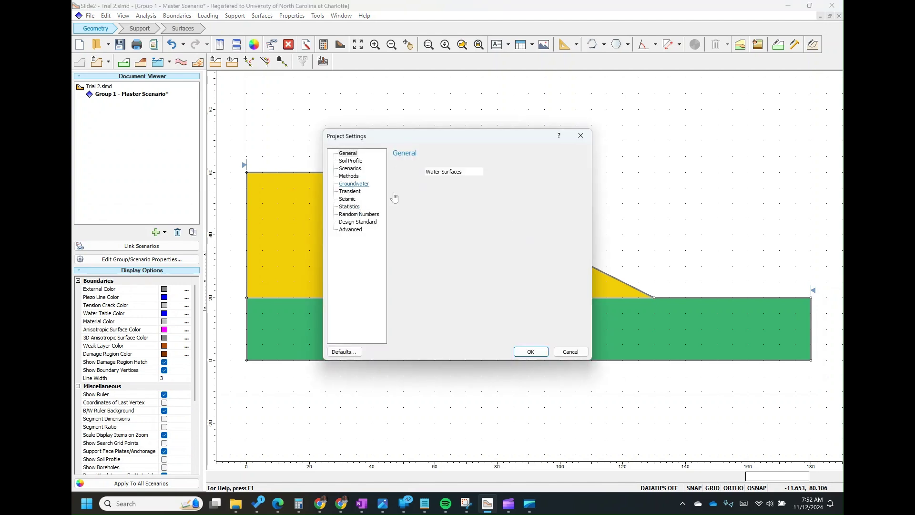
click(462, 172)
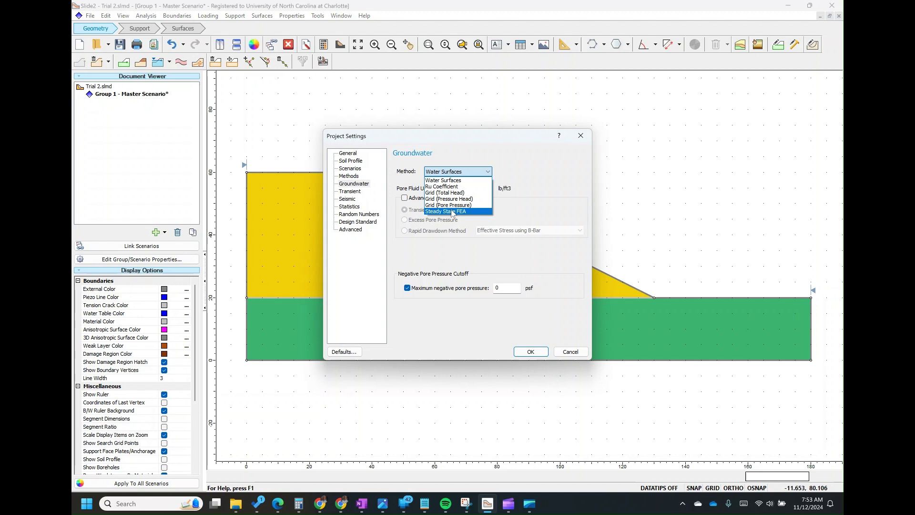
click(453, 213)
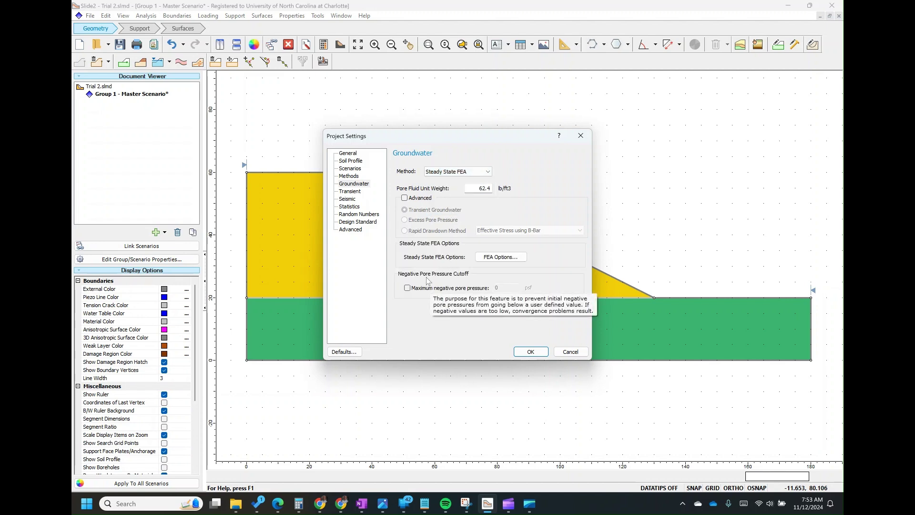
click(533, 354)
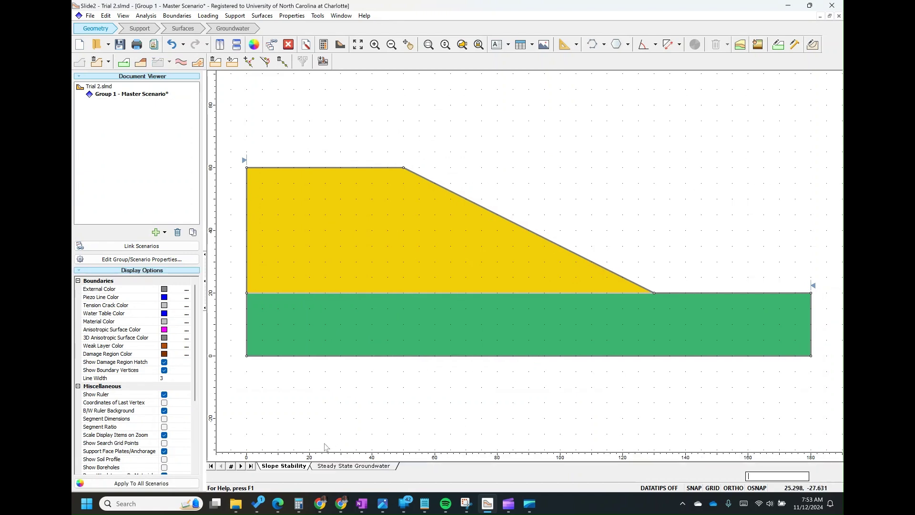
Discretize and mesh the steady state groundwater model with approximately 3000 four-noded quadrilateral elements
click(345, 467)
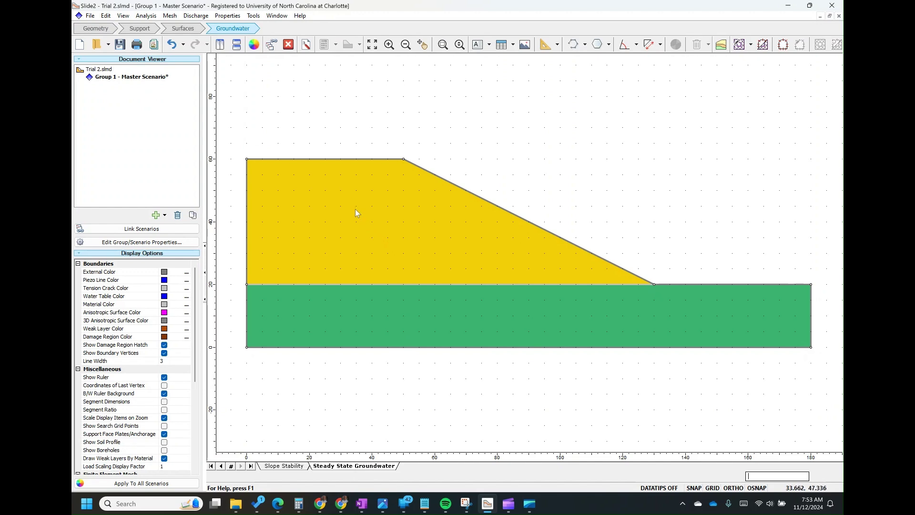
click(751, 45)
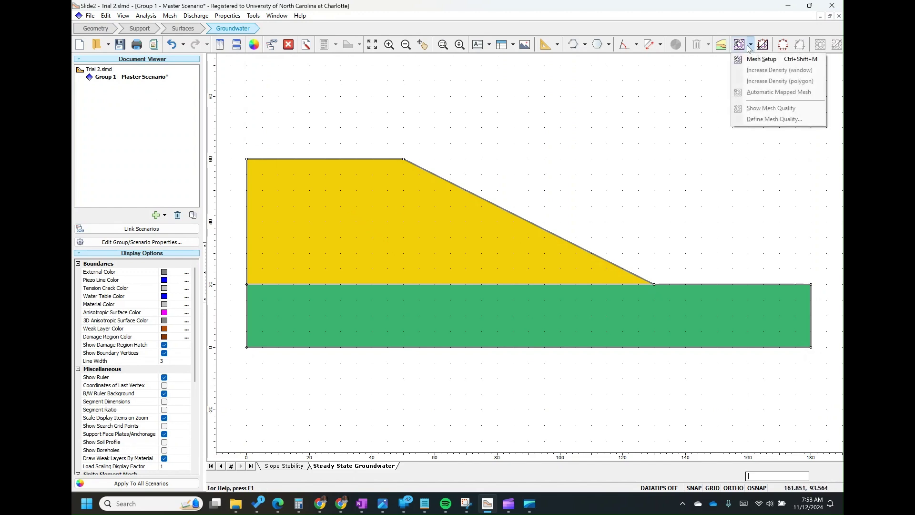
click(754, 57)
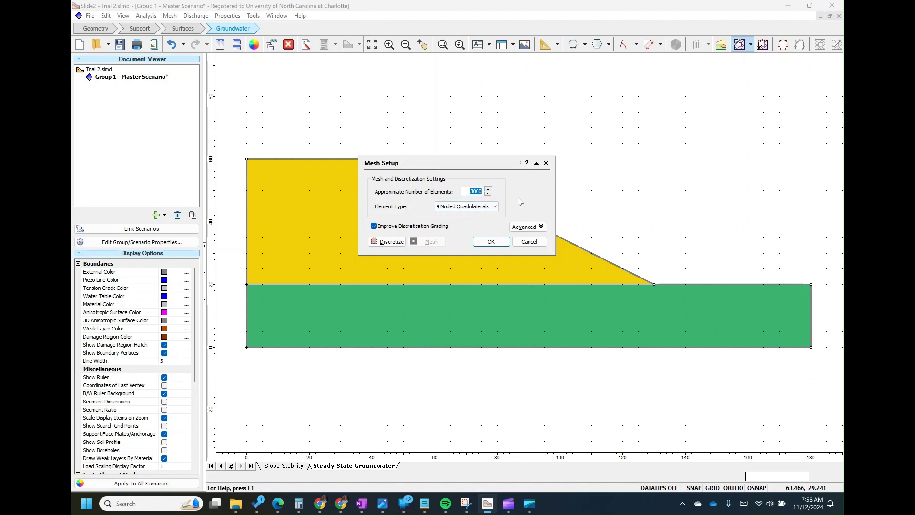
drag(495, 163, 475, 155)
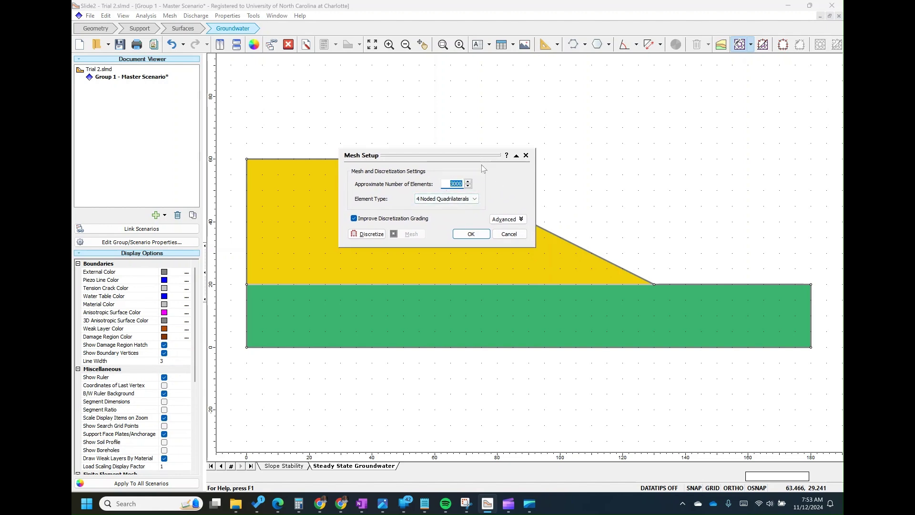
click(376, 238)
click(409, 238)
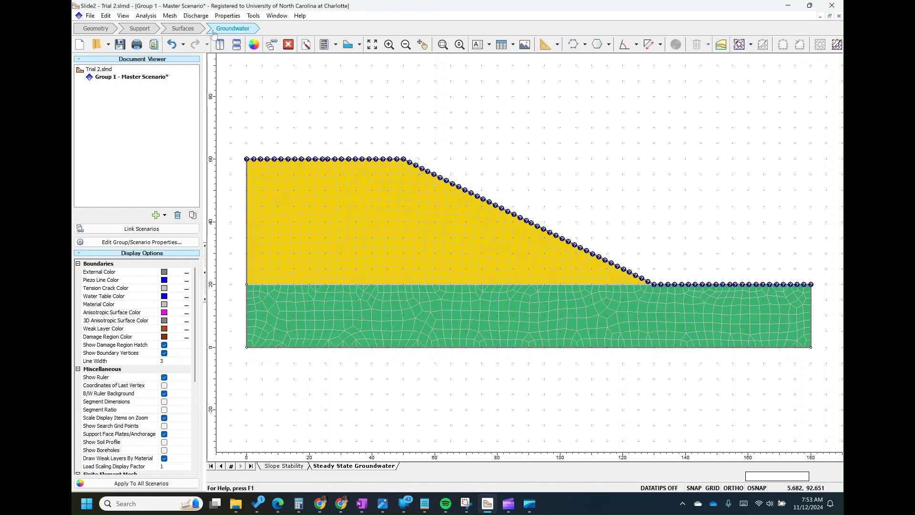
Apply a Total Head boundary condition of 40 ft to both segments of the slope model's left vertical edge
click(183, 29)
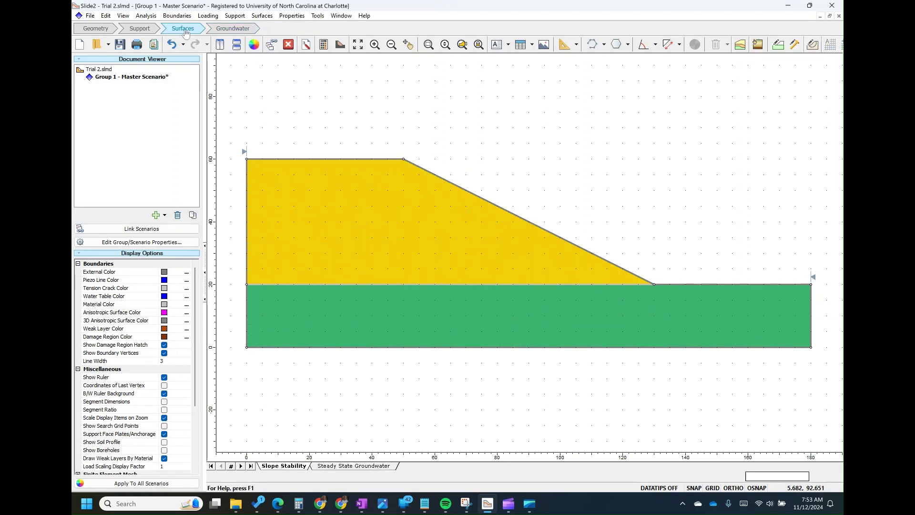
click(226, 30)
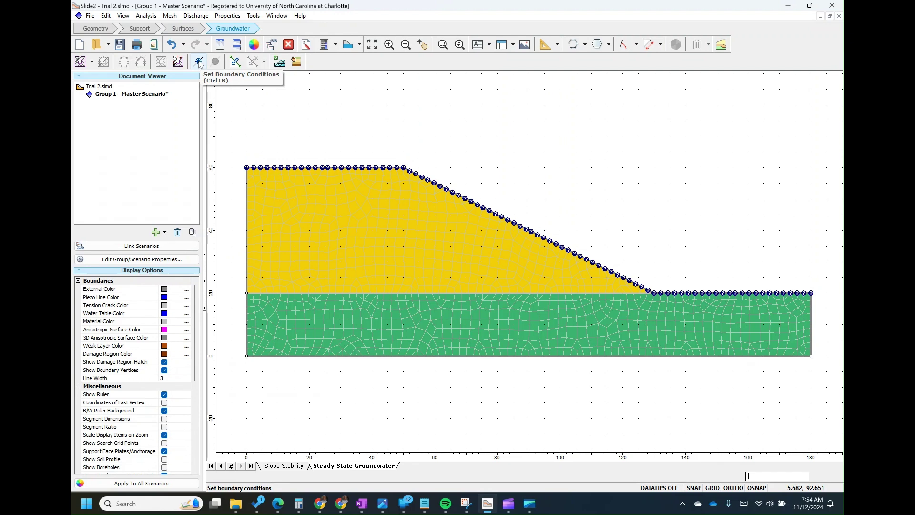
click(198, 62)
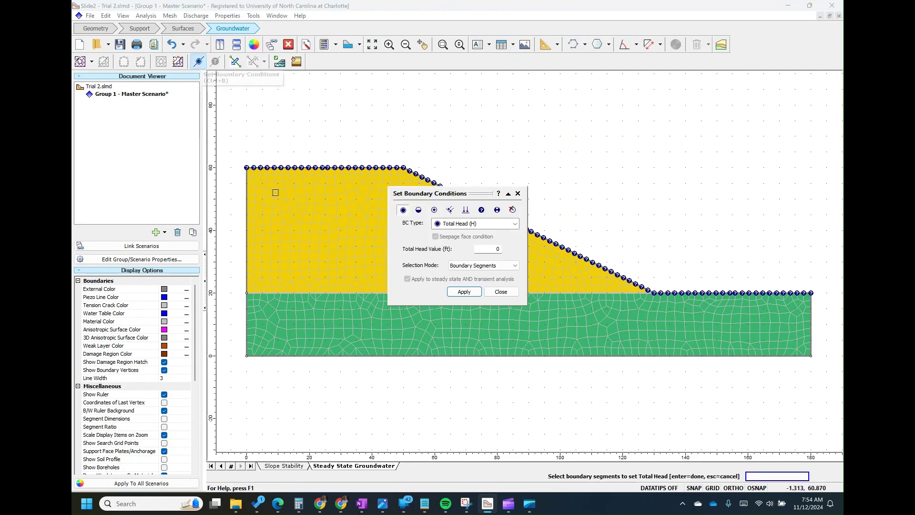
drag(433, 191, 516, 118)
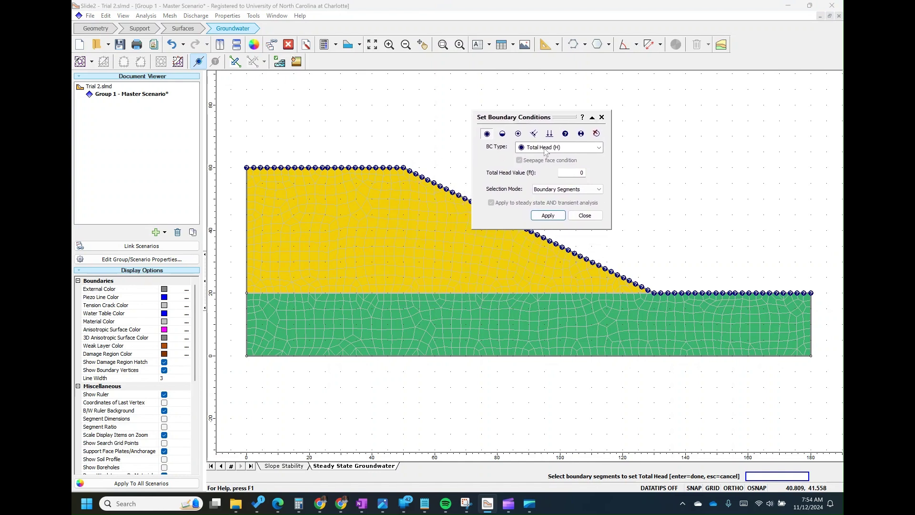
click(582, 153)
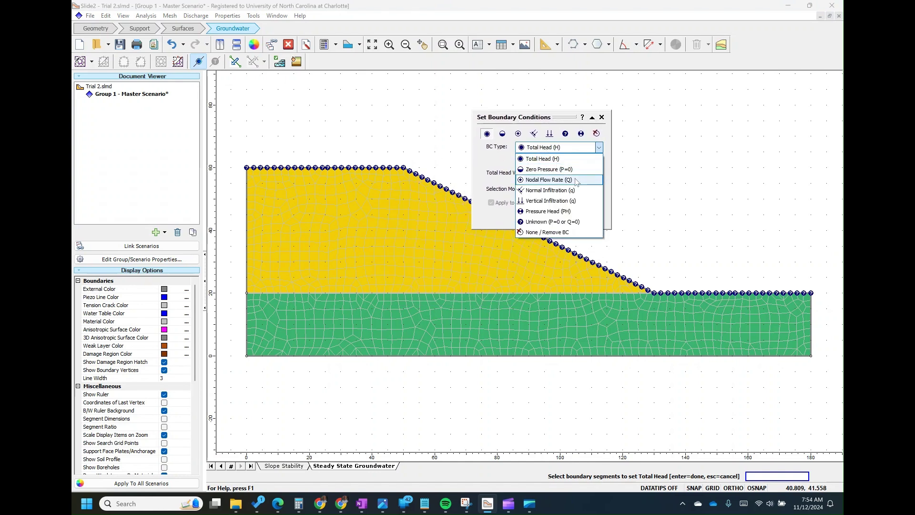
click(599, 149)
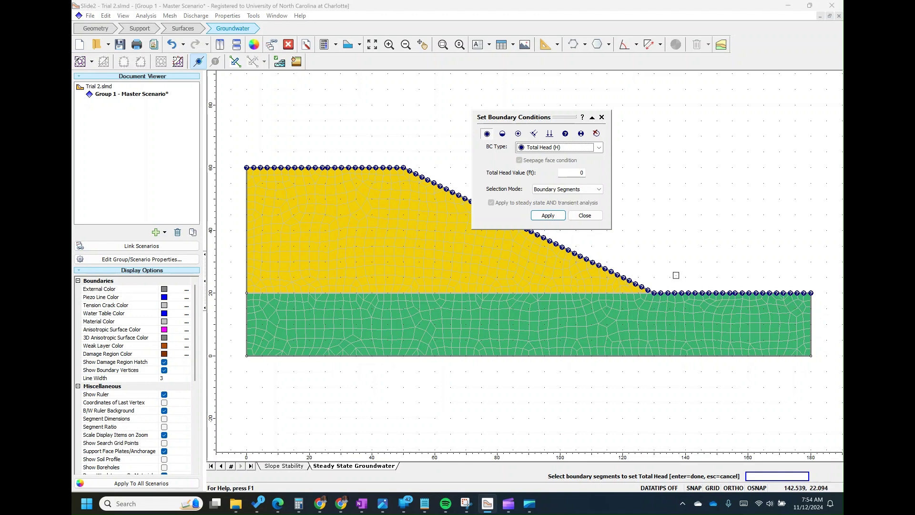
double_click(581, 173)
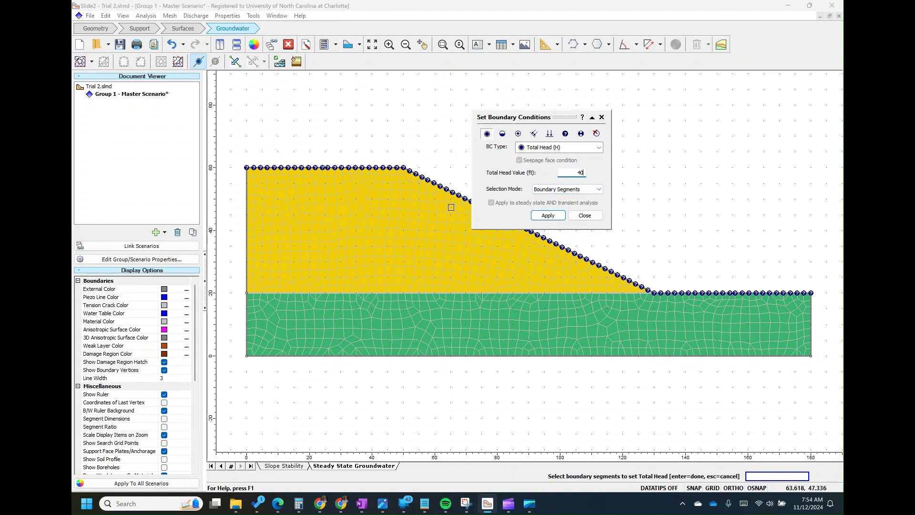
click(244, 229)
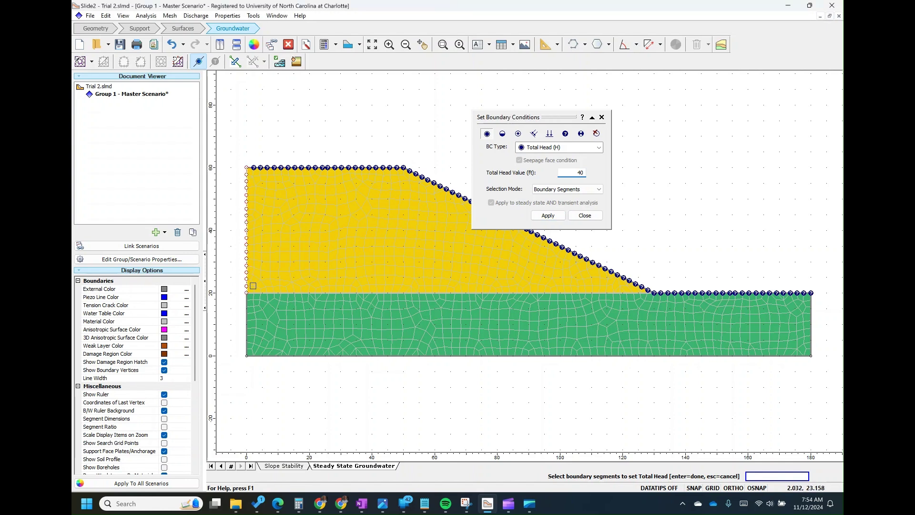
click(246, 322)
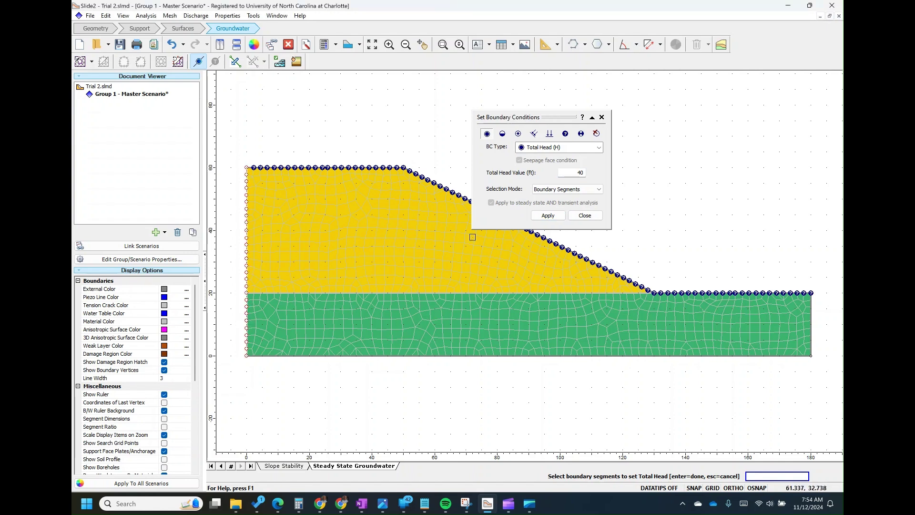
click(542, 217)
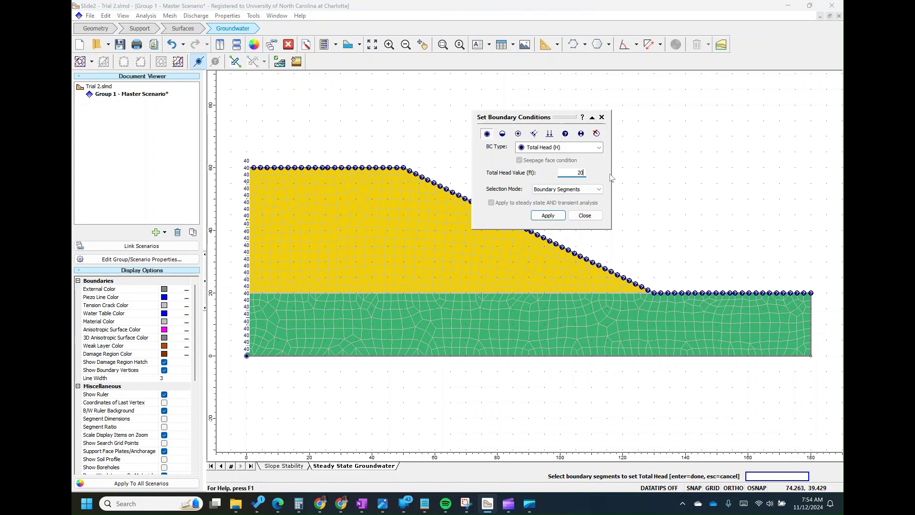
Apply a 20 ft Total Head boundary condition to the right vertical edge and the flat ground surface beyond the slope toe
click(813, 312)
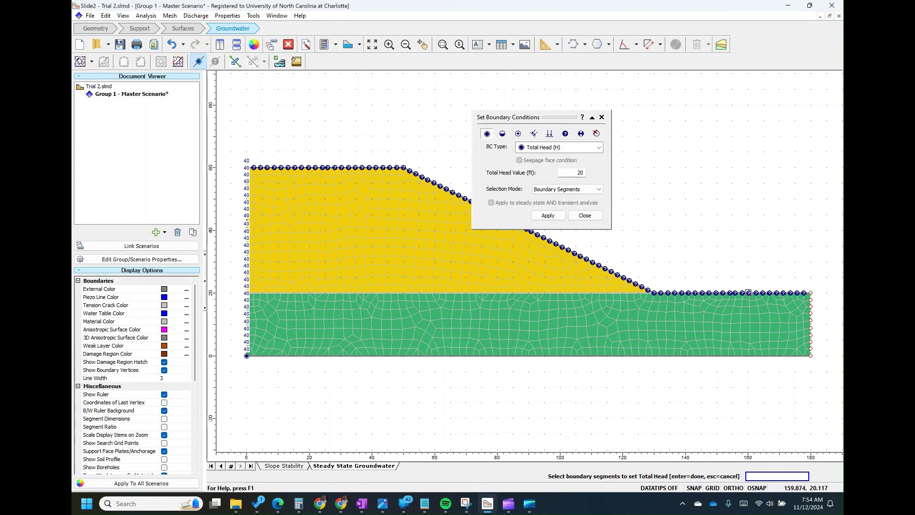
click(741, 299)
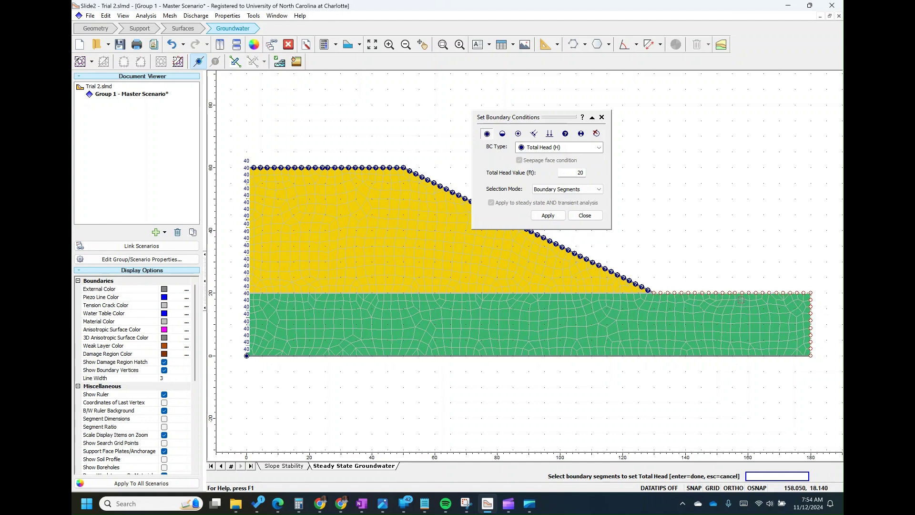
click(548, 216)
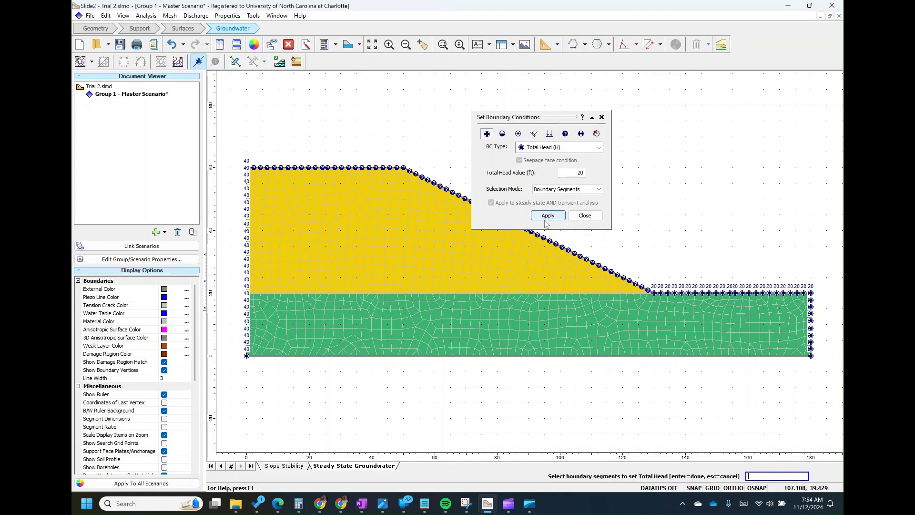
click(584, 216)
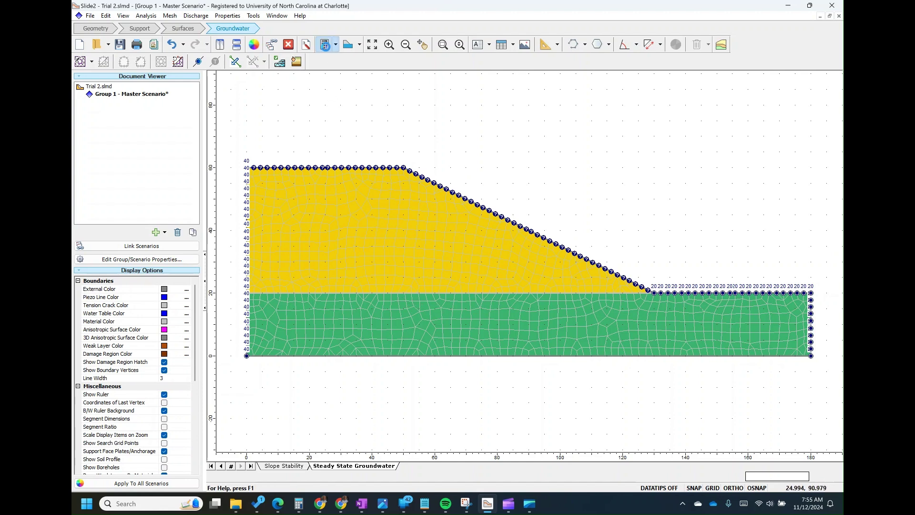
Save the model and compute groundwater for the Group 1 - Master Scenario
click(326, 48)
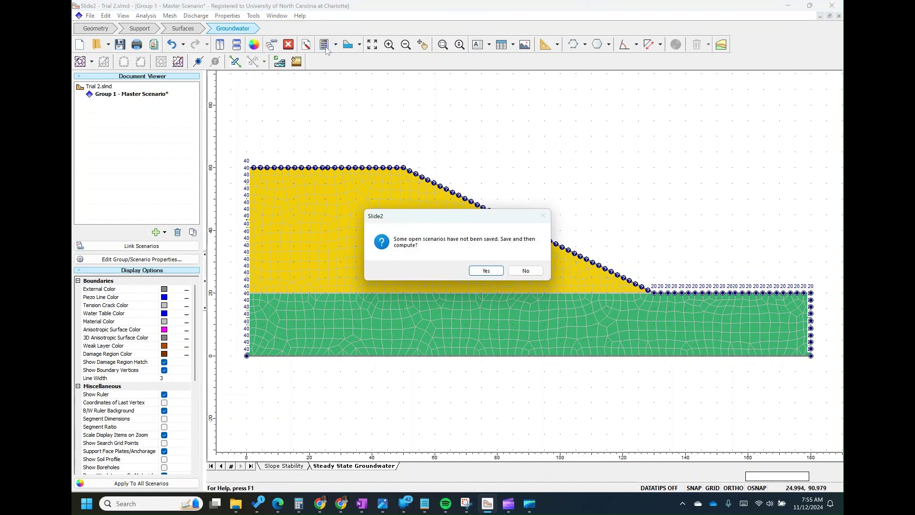
click(486, 271)
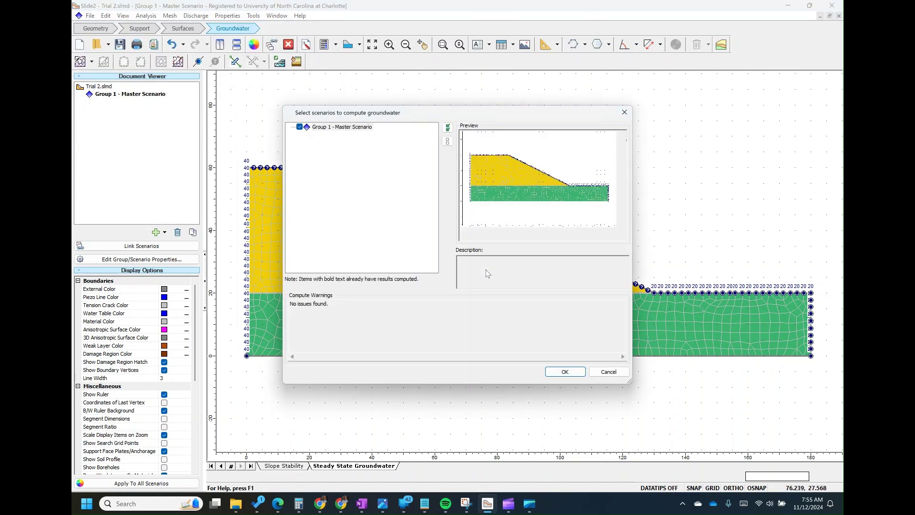
click(566, 371)
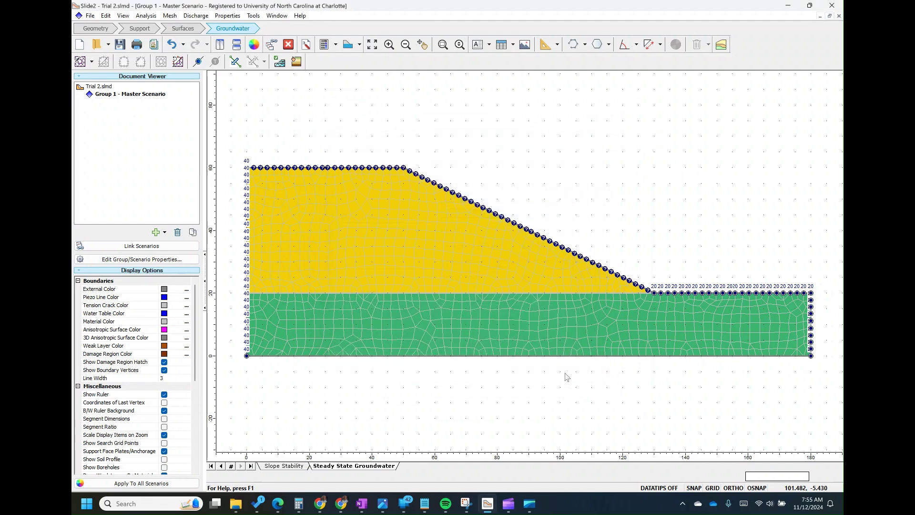
Examine the pore pressure contours, water table and flow vectors in Slide2 Interpret, hide the vectors and return to the slope model
click(349, 46)
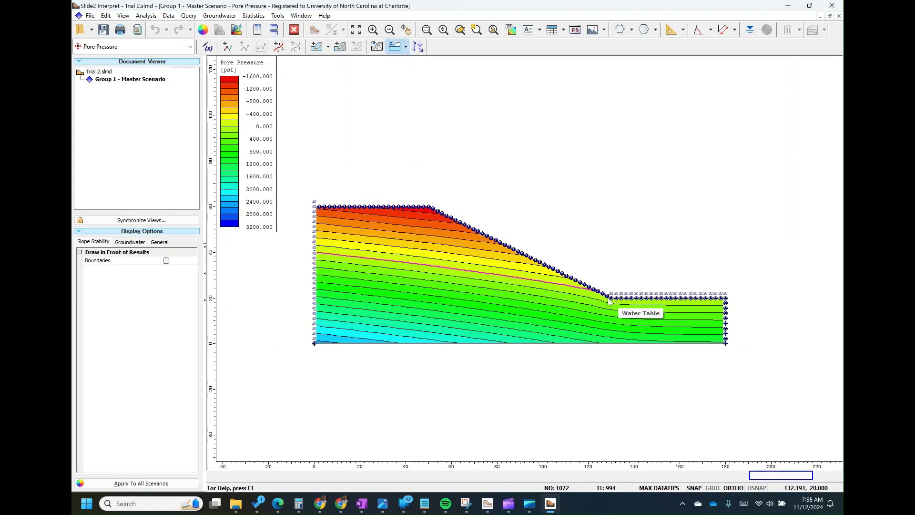
scroll(384, 269, up, 1)
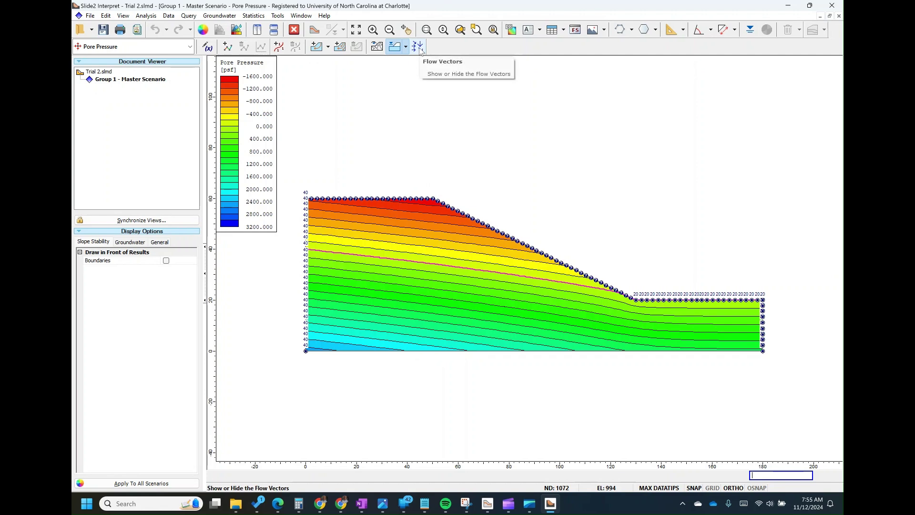
click(418, 47)
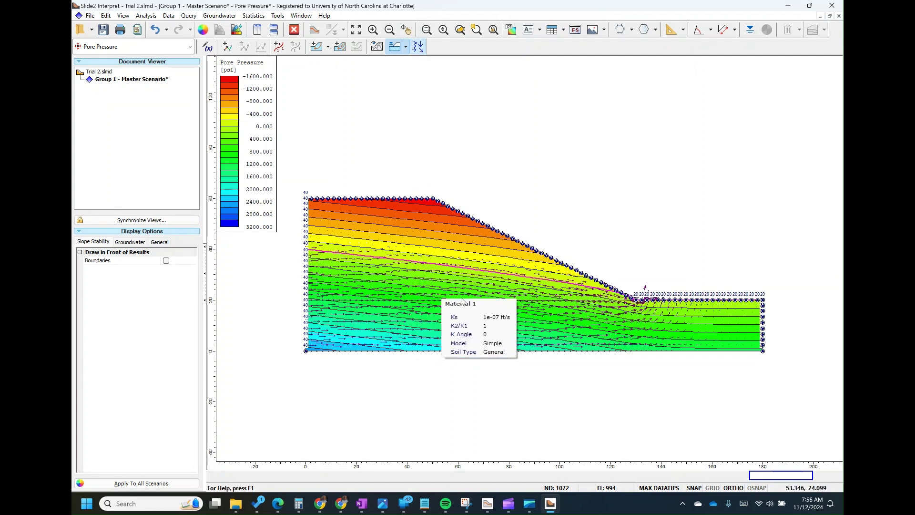
click(418, 48)
mouse_move(377, 286)
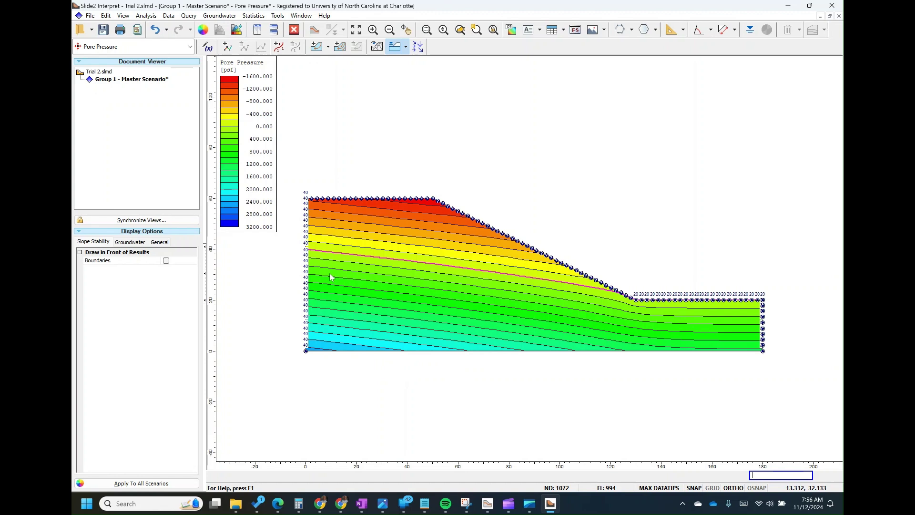
mouse_move(396, 193)
click(480, 271)
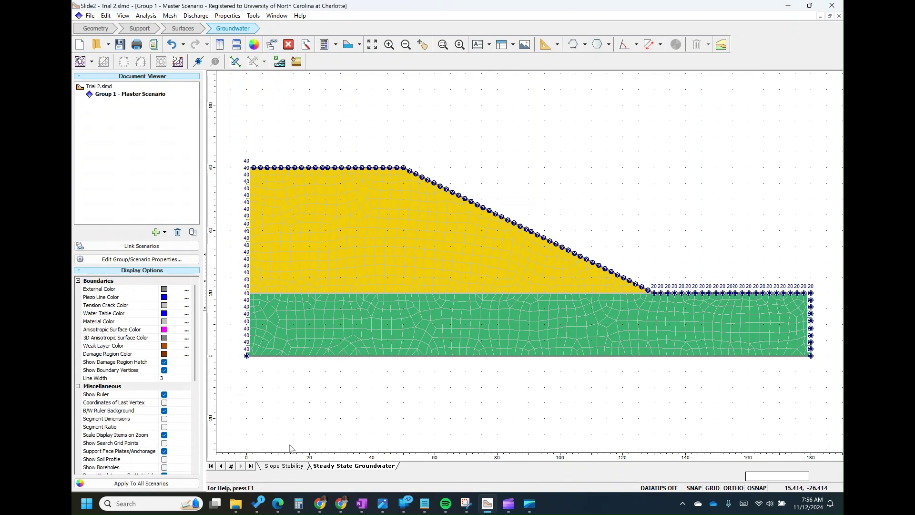
Run the slope stability computation for the model with the steady state groundwater analysis
click(281, 468)
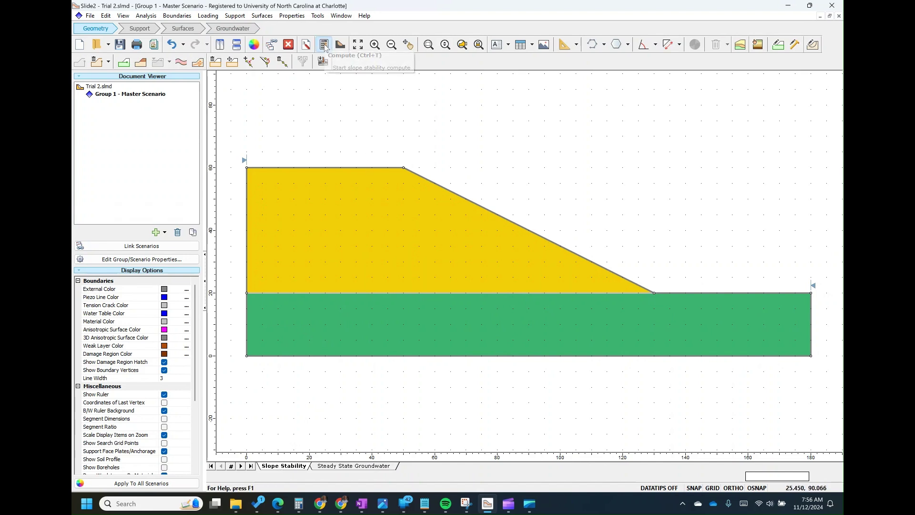
click(324, 45)
click(489, 271)
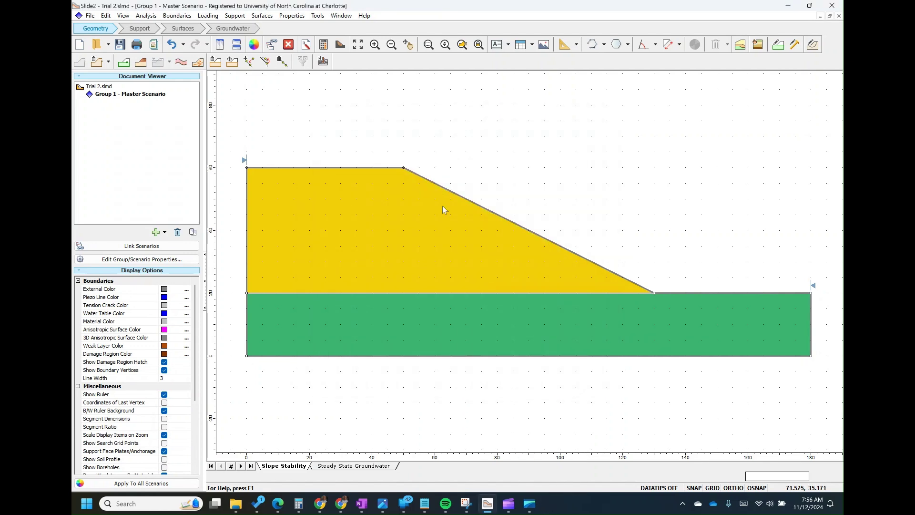
Open the computed results in Slide2 Interpret and display the GLE / Morgenstern-Price factor of safety result
click(341, 46)
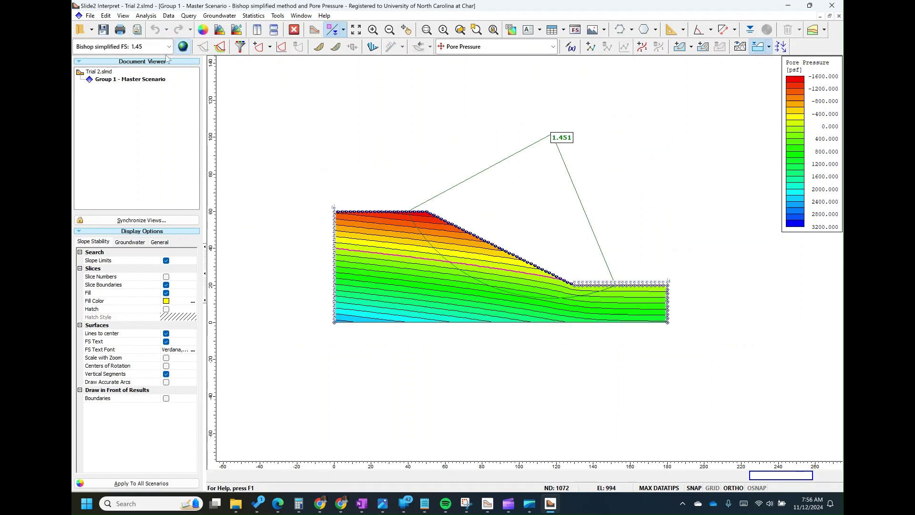
click(170, 47)
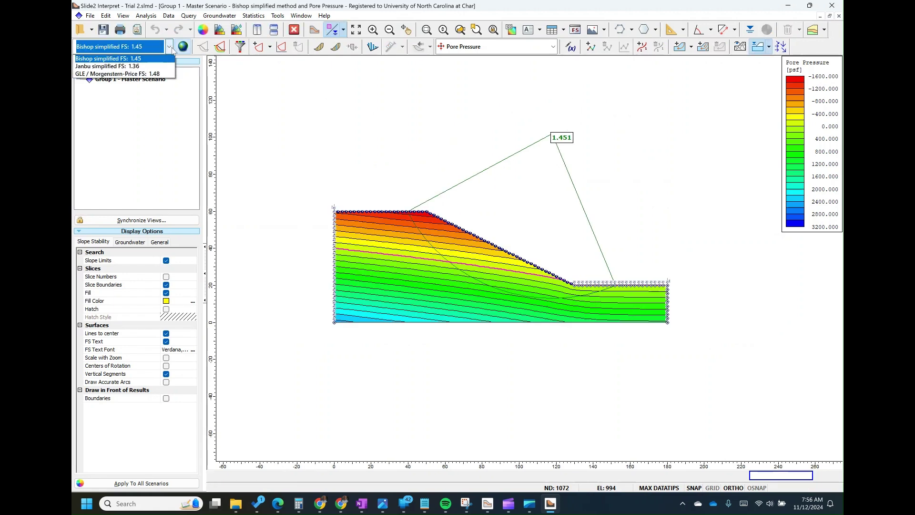
click(156, 74)
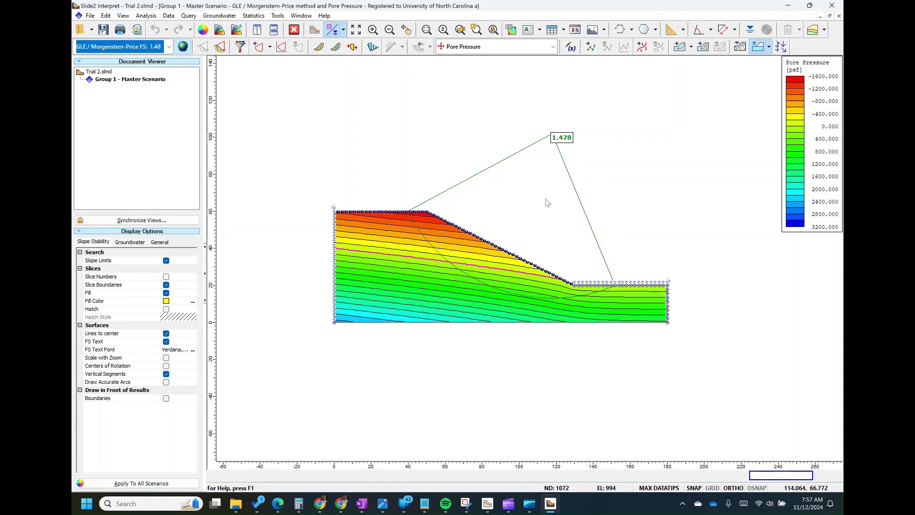
scroll(559, 218, up, 2)
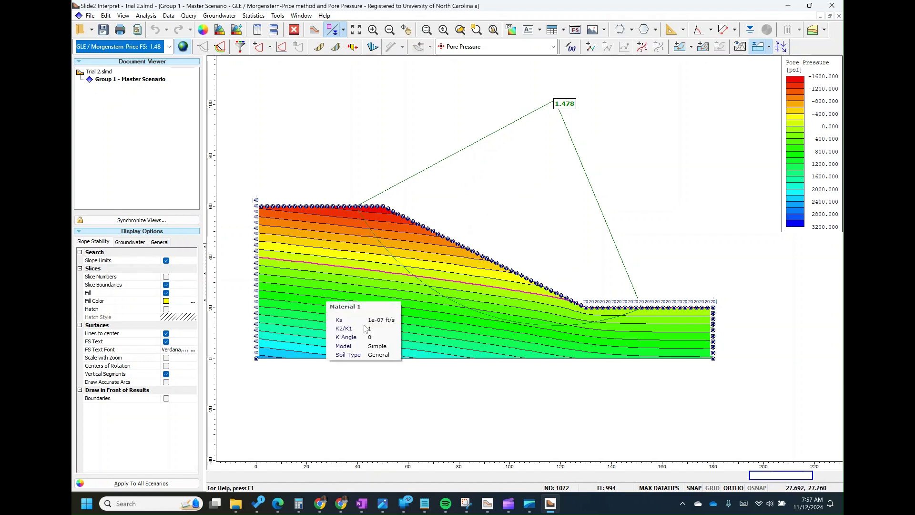
Switch the groundwater contours to Pressure Head and set their contour mode to Filled, without lines
click(552, 50)
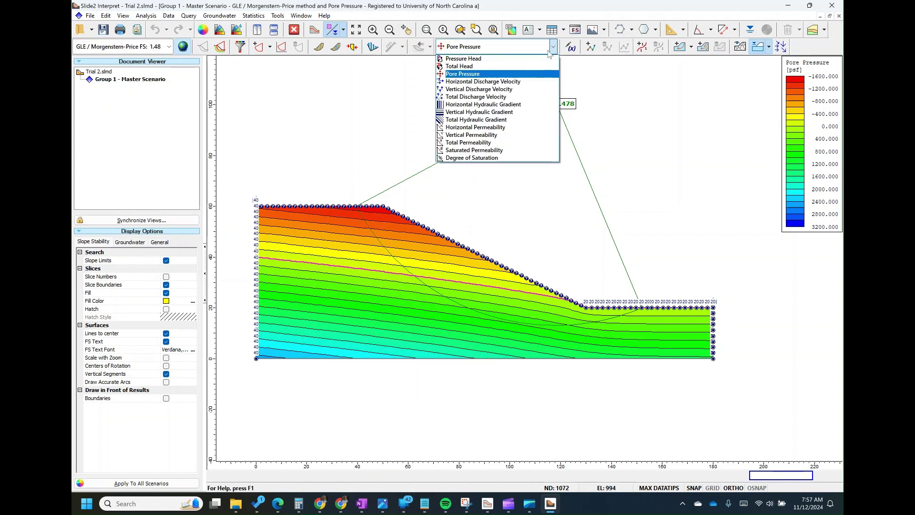
click(482, 60)
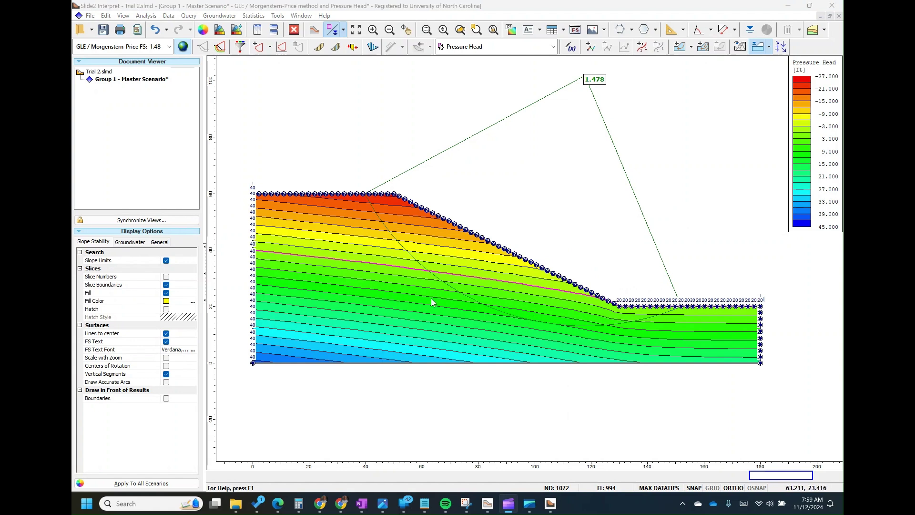
right_click(337, 290)
click(373, 356)
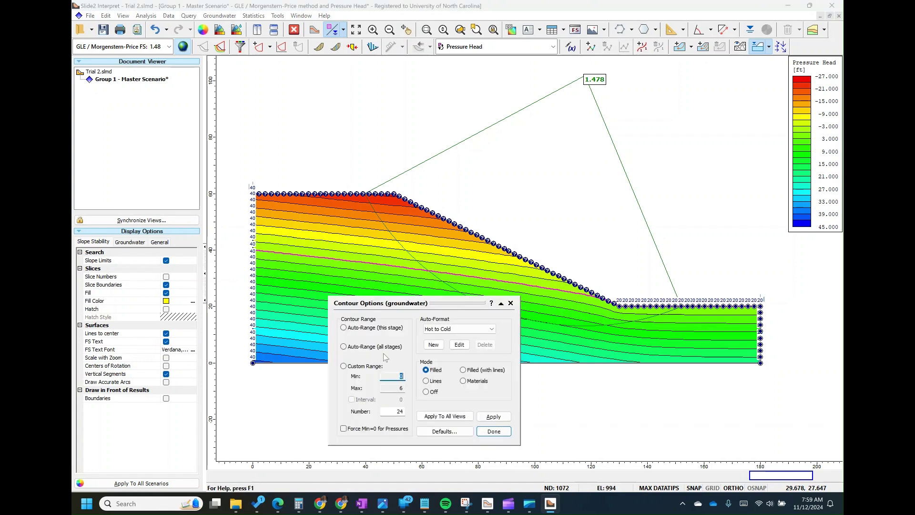
click(426, 371)
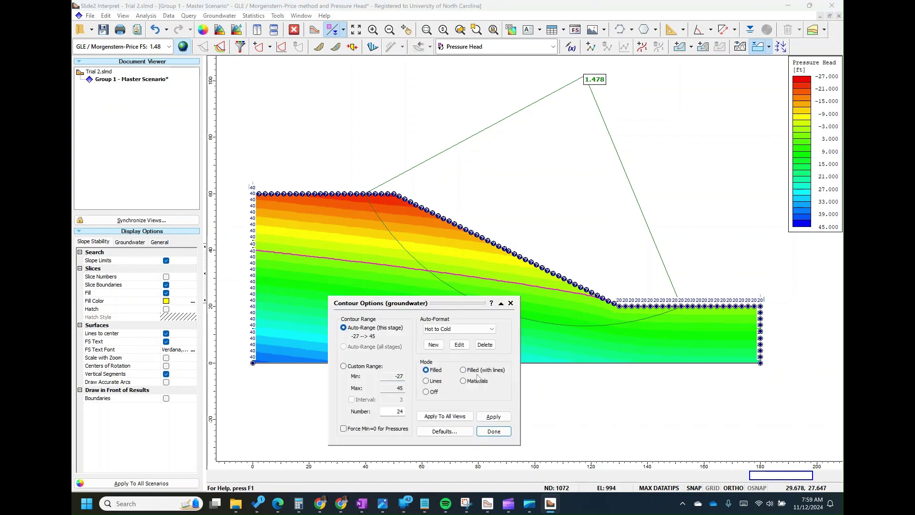
click(494, 431)
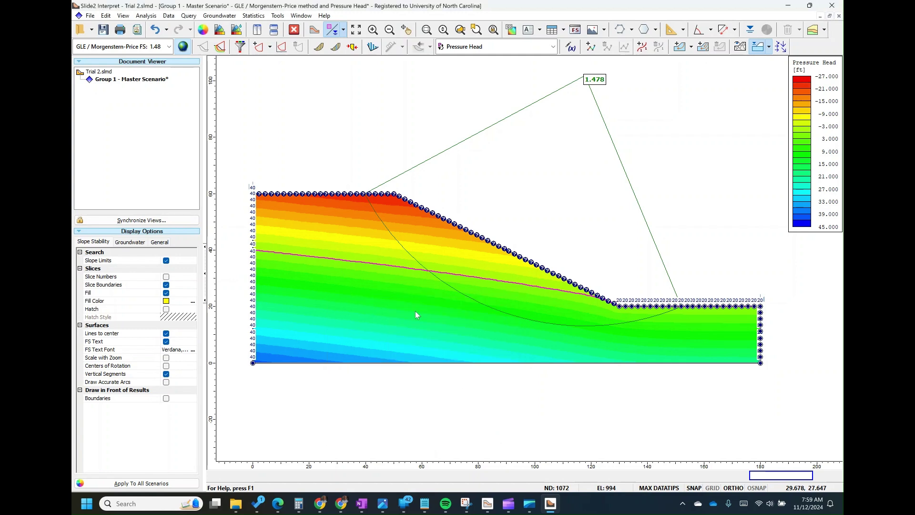
Add multiple evenly spaced flow lines starting along the model's left vertical edge, from the water table down to the bottom corner at 0,0
click(219, 15)
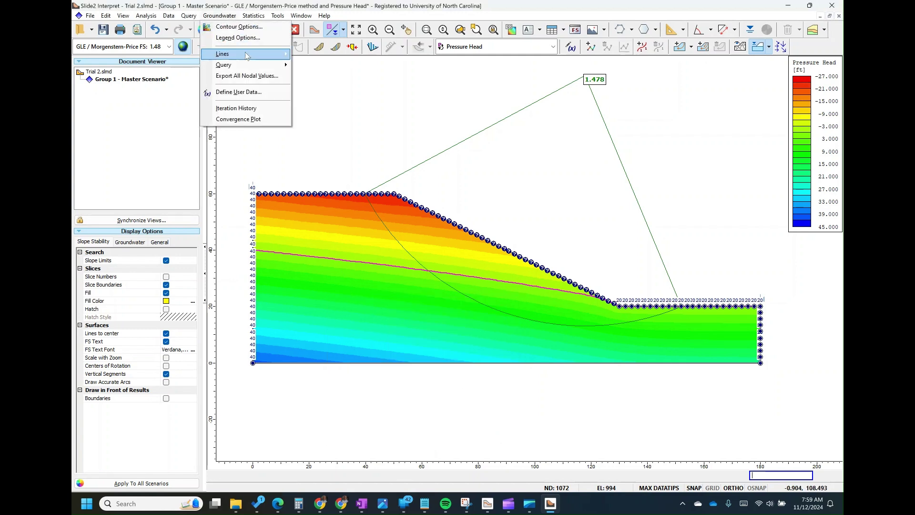
mouse_move(267, 53)
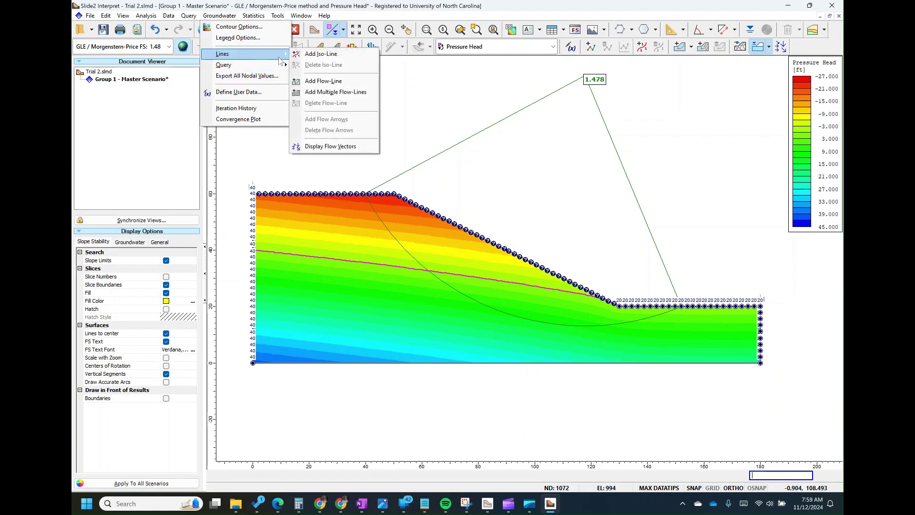
click(328, 94)
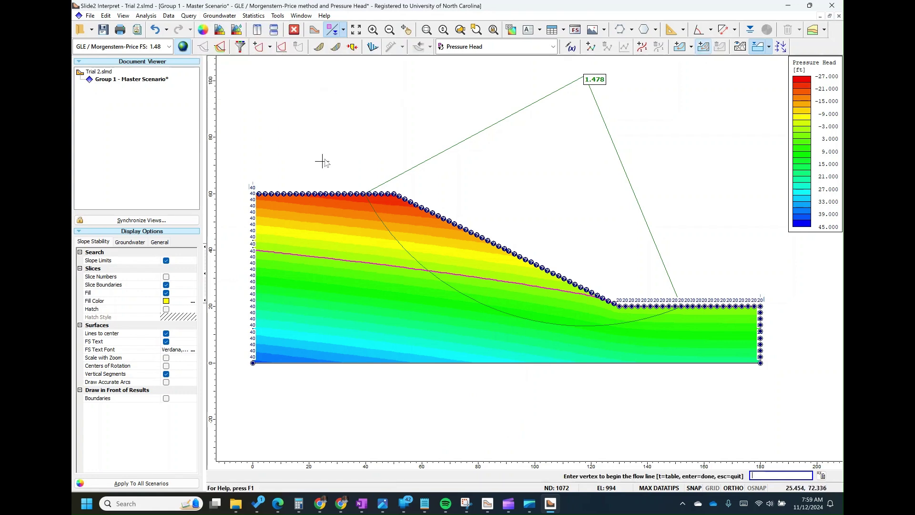
click(253, 251)
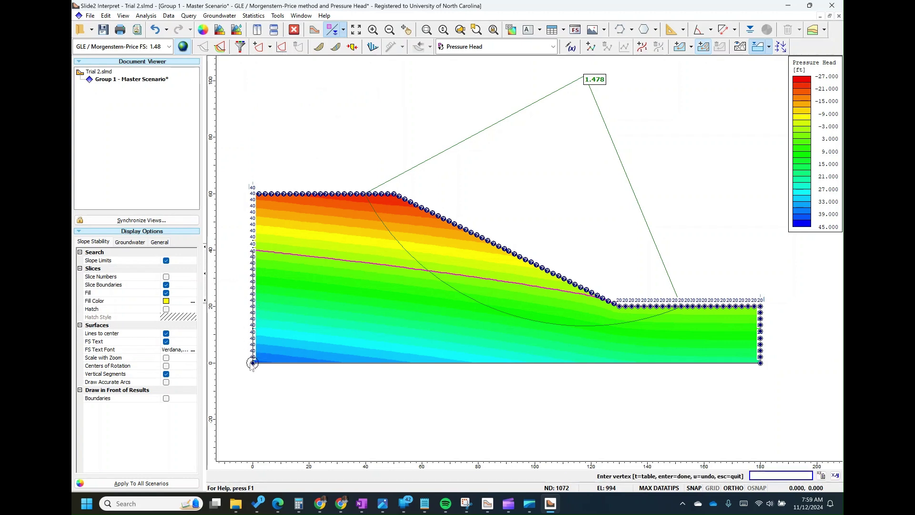
right_click(235, 305)
click(242, 312)
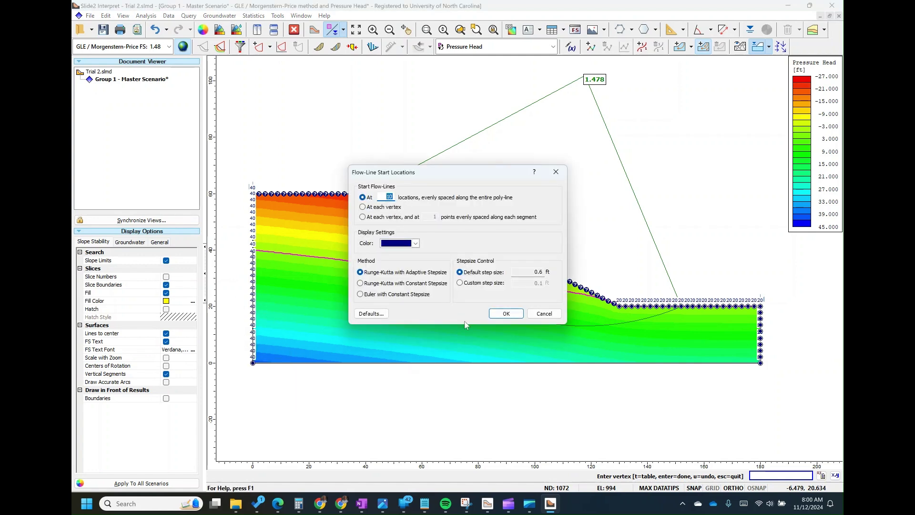
click(499, 318)
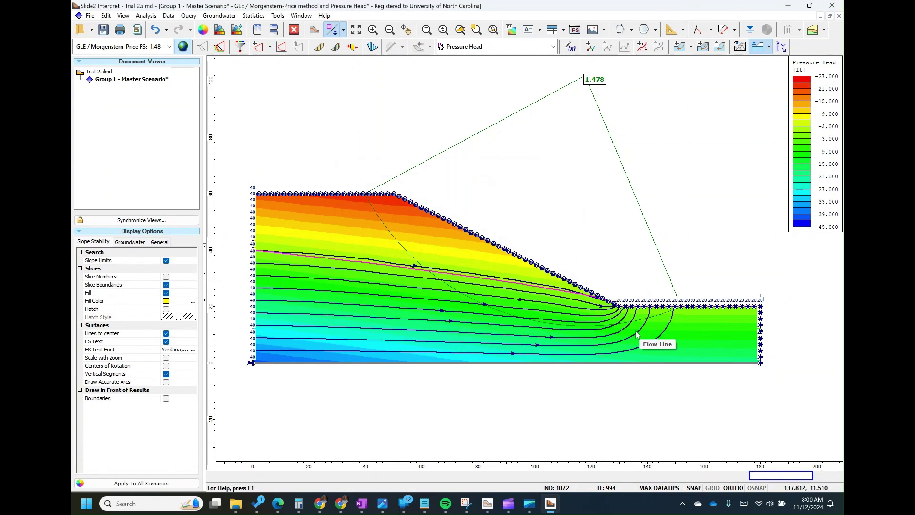
Briefly toggle the flow vectors on and off, and examine the flow lines around the water table
click(782, 48)
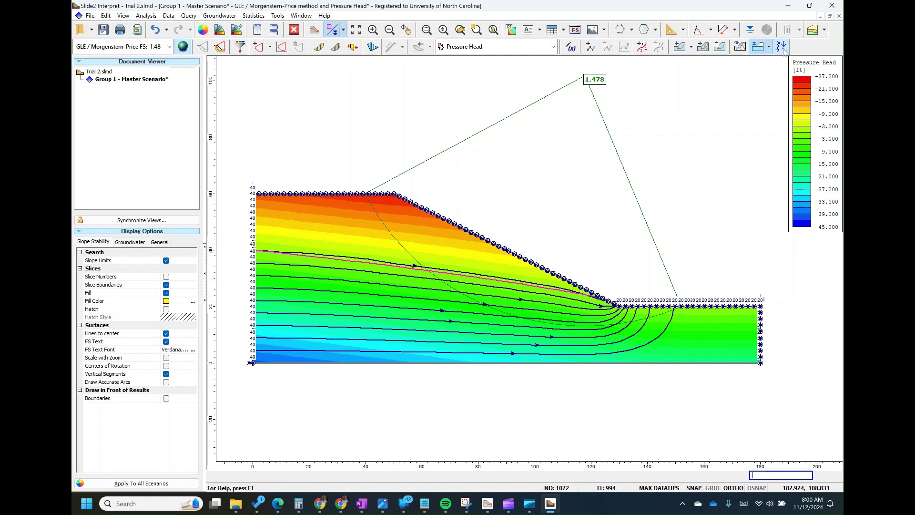
click(782, 47)
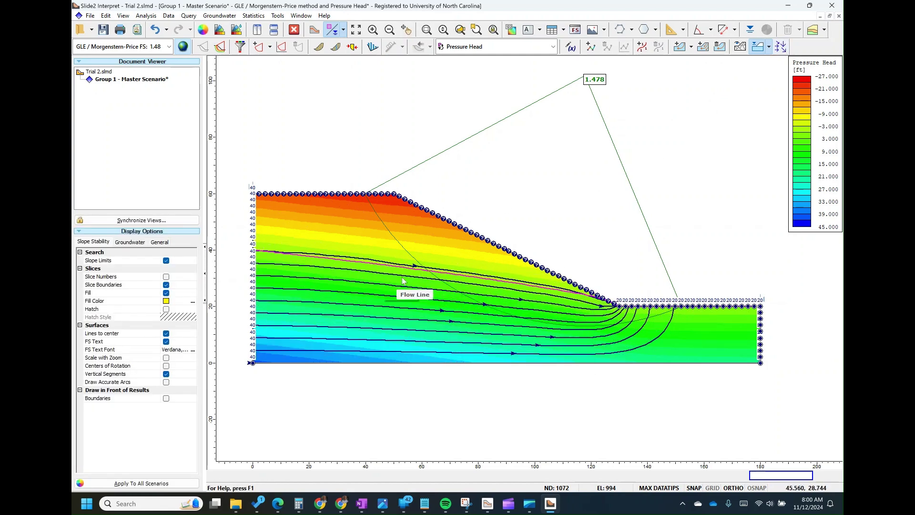
mouse_move(415, 264)
mouse_move(364, 248)
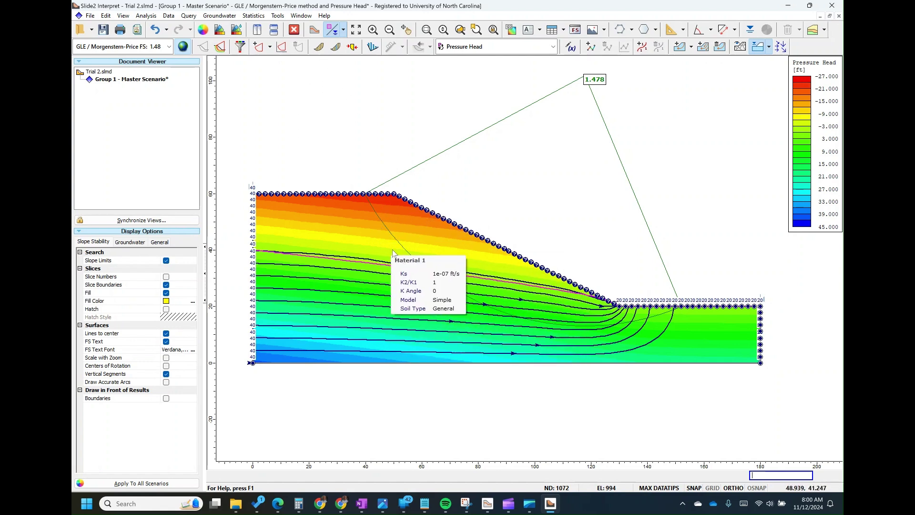